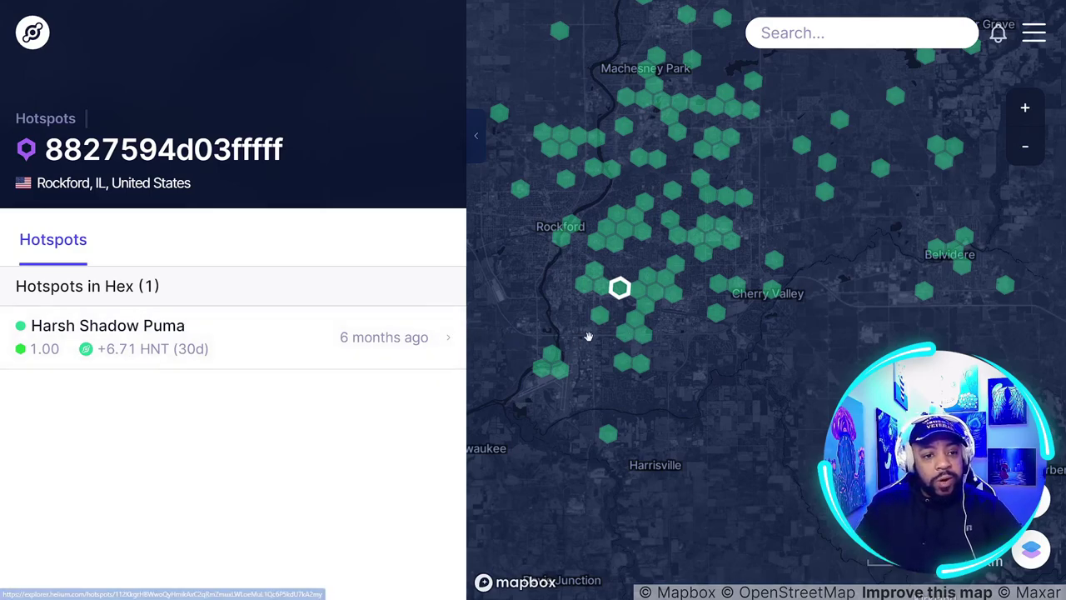
# View the hotspot in hex 8827594d17fffff, just south of the selected Rockford hex, and examine the hexes around it
pyautogui.click(637, 327)
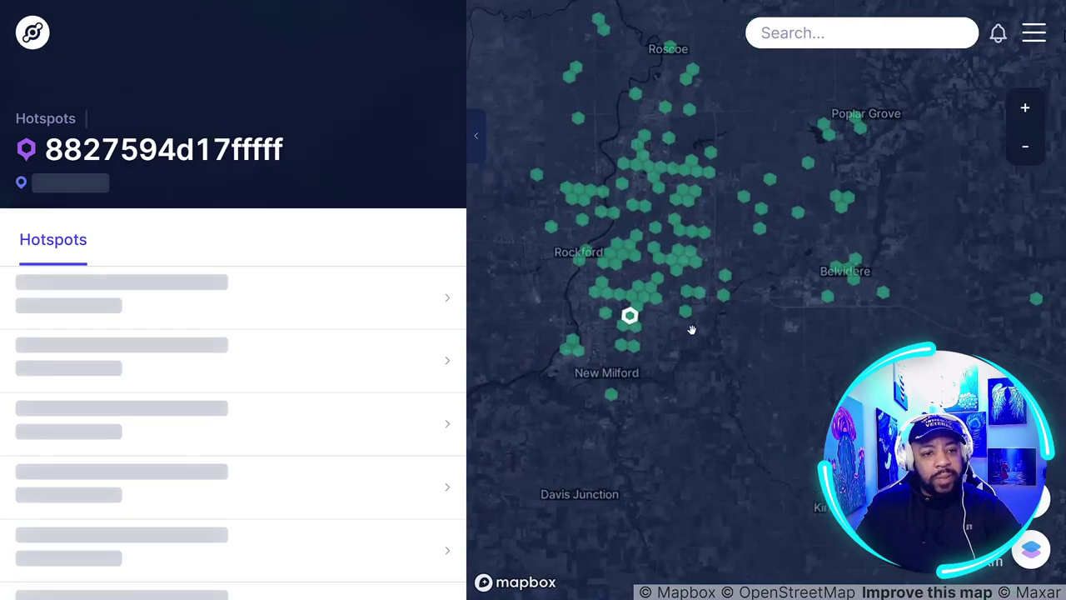
pyautogui.scroll(1, 692, 330)
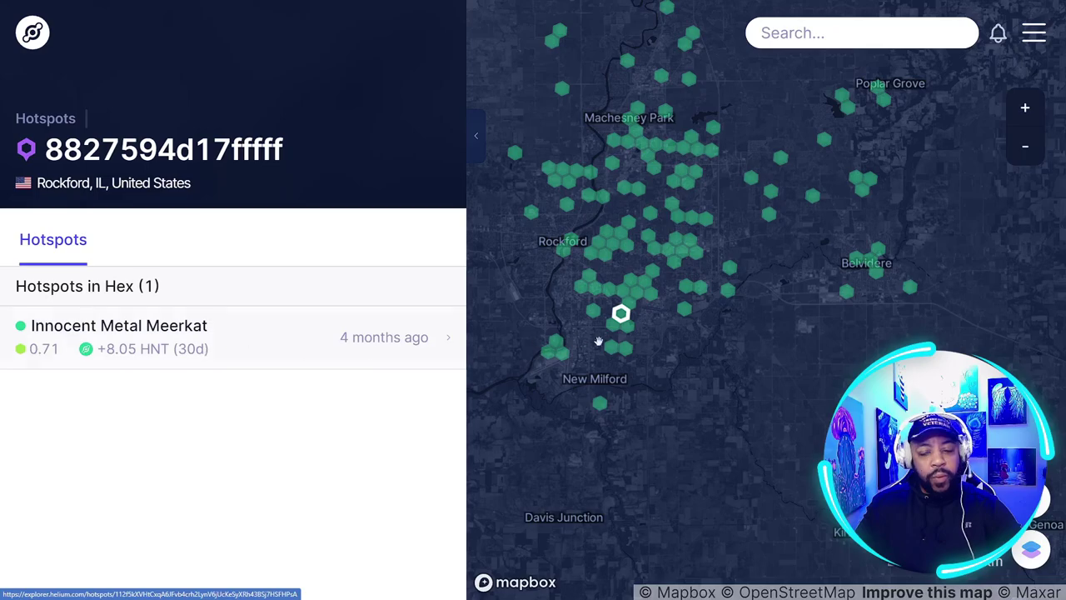
pyautogui.scroll(3, 655, 326)
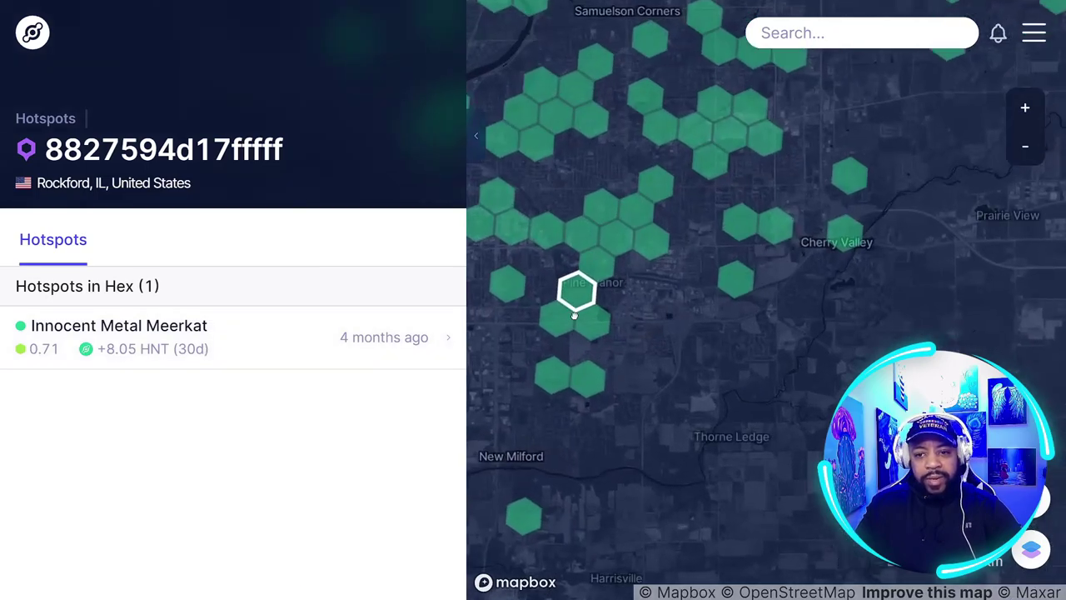
pyautogui.scroll(3, 614, 278)
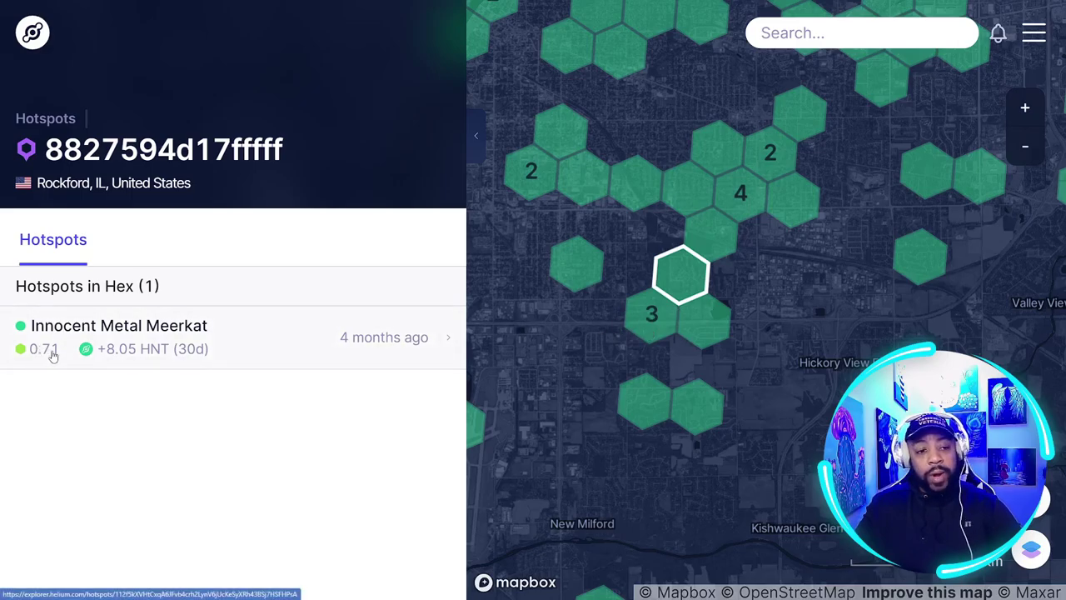
# View the hotspot in the adjoining hex 8827594d11fffff and survey the surrounding Rockford coverage
pyautogui.click(712, 234)
pyautogui.scroll(-3, 720, 269)
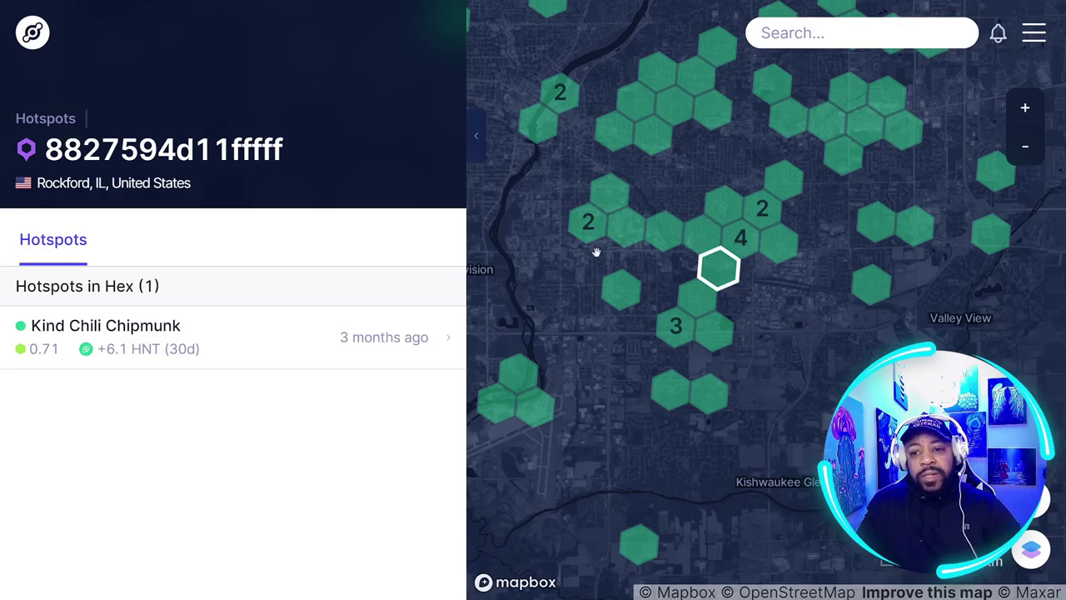
pyautogui.scroll(-3, 597, 252)
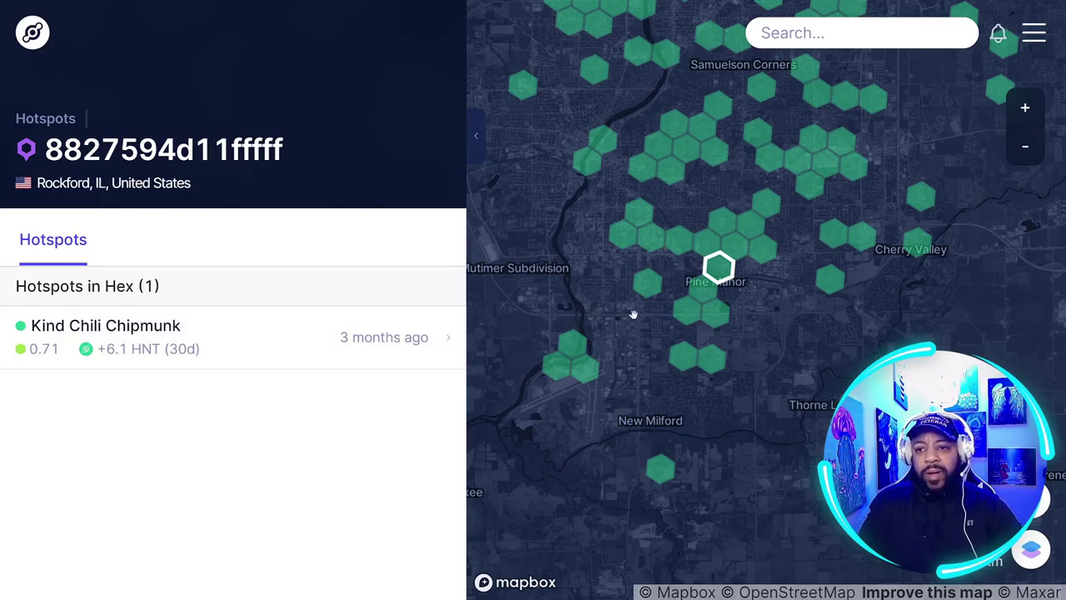
pyautogui.scroll(-2, 635, 310)
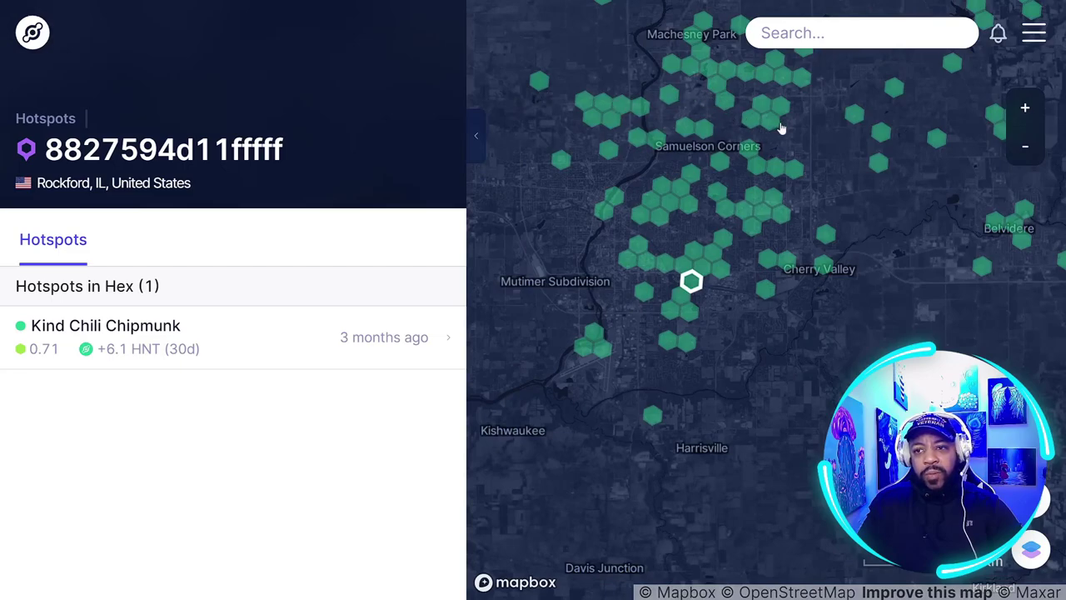
pyautogui.moveTo(663, 199); pyautogui.dragTo(635, 224)
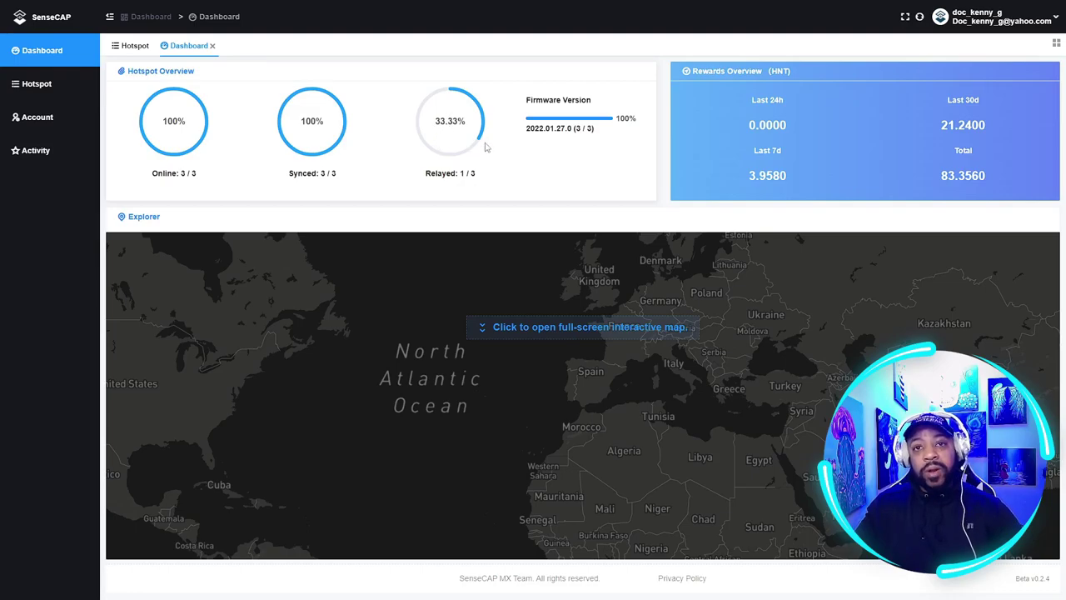
# In the SenseCAP dashboard, open the details of the Harsh Shadow Puma hotspot and copy its CPU ID
pyautogui.click(469, 125)
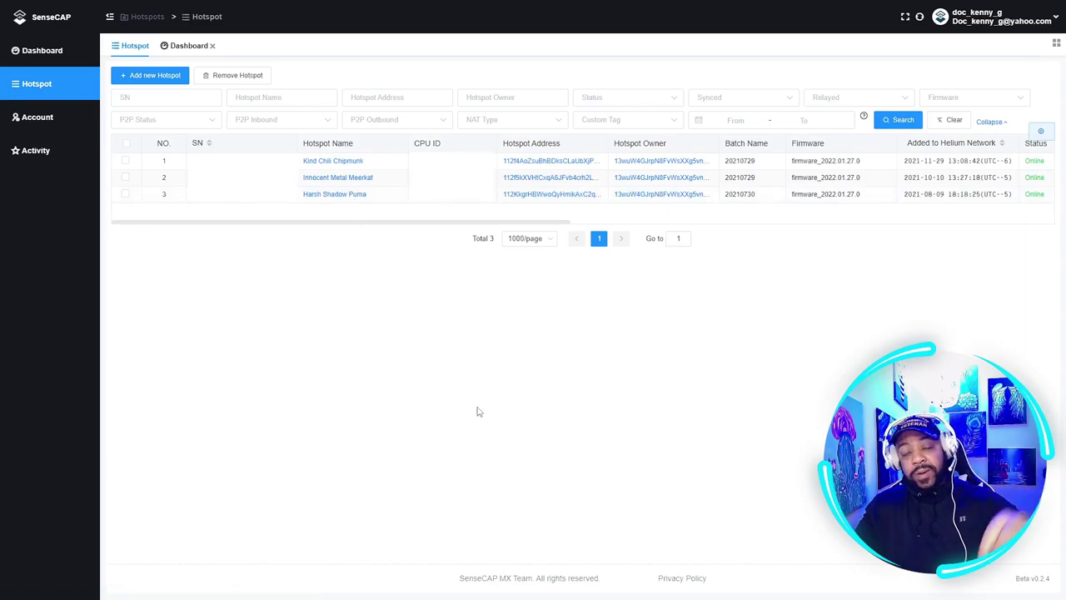
pyautogui.click(343, 195)
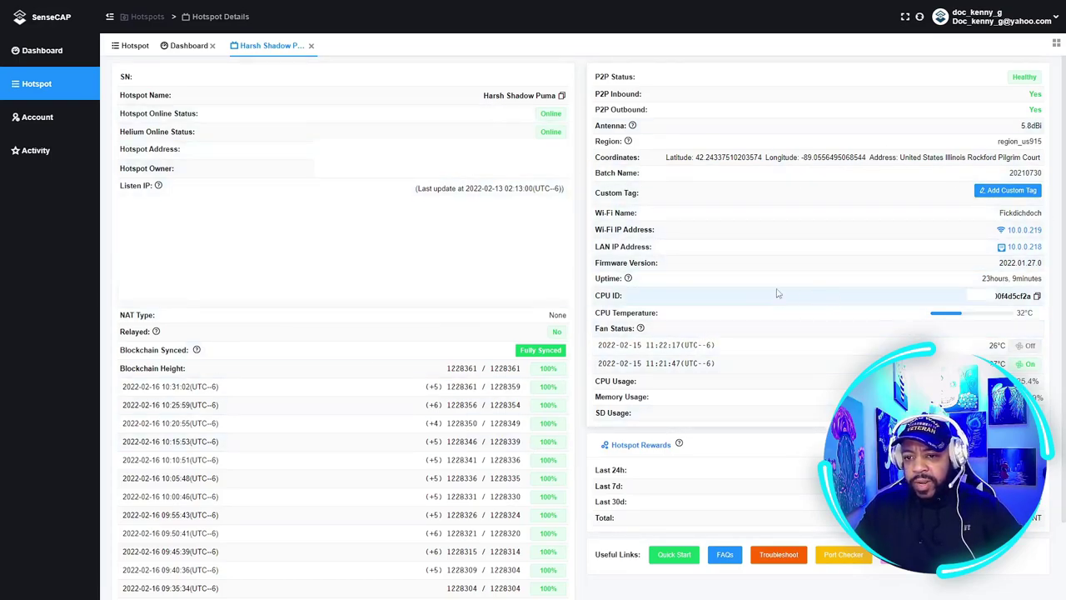
pyautogui.click(1037, 297)
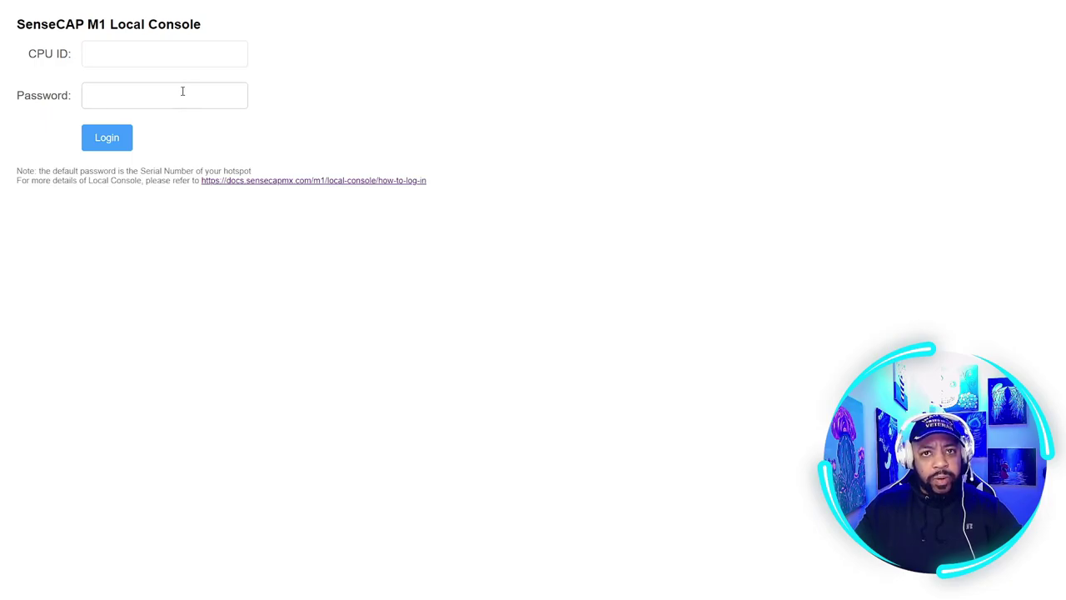
# Read the default password note and log in to the SenseCAP M1 Local Console with the hotspot's CPU ID and password
pyautogui.click(462, 137)
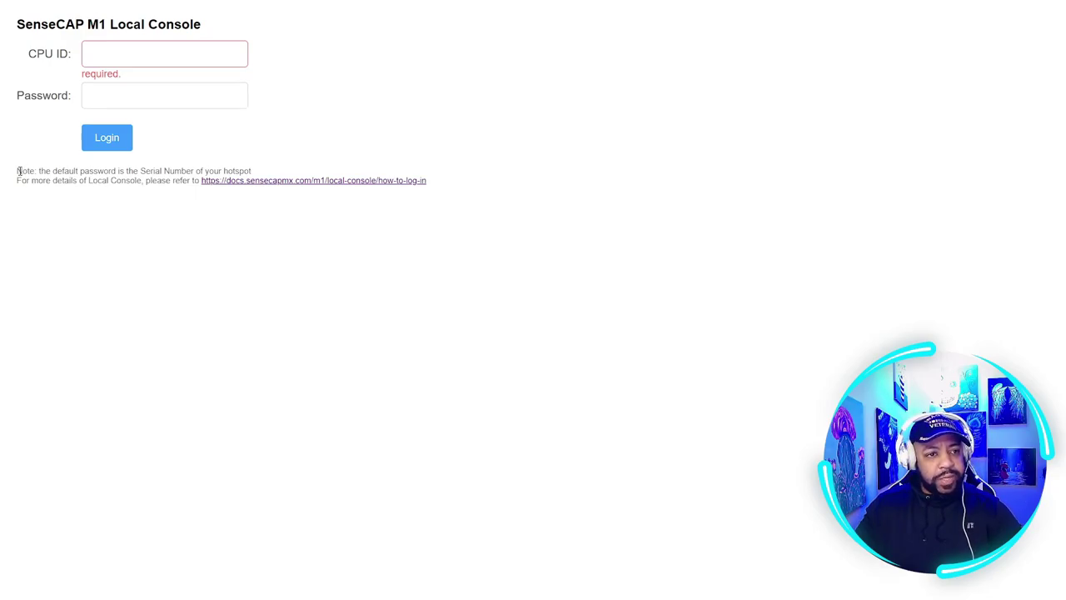
pyautogui.moveTo(18, 171); pyautogui.dragTo(219, 180)
pyautogui.click(246, 151)
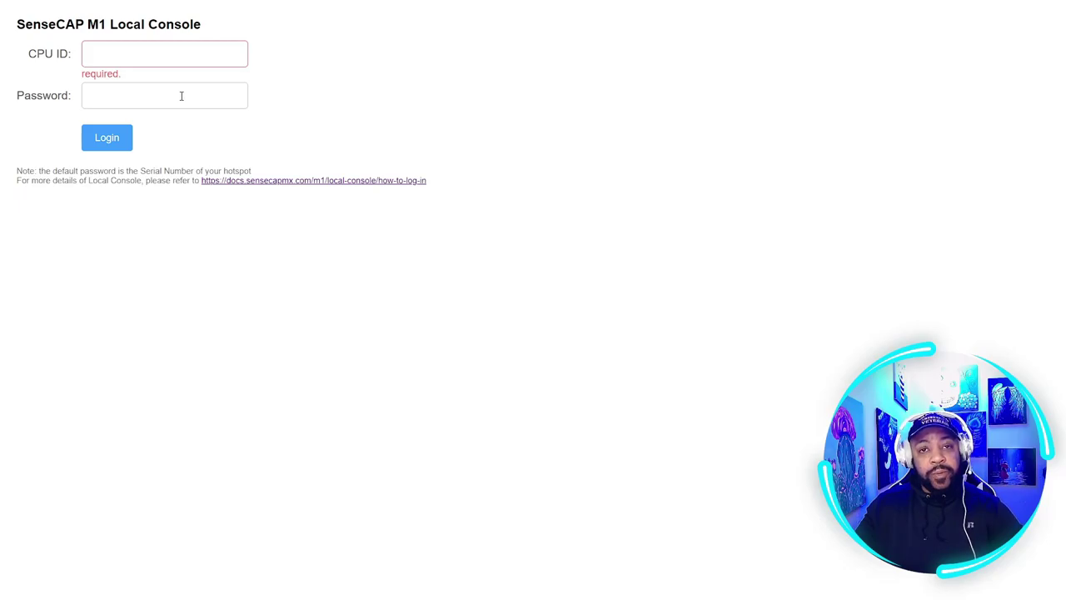
pyautogui.click(155, 64)
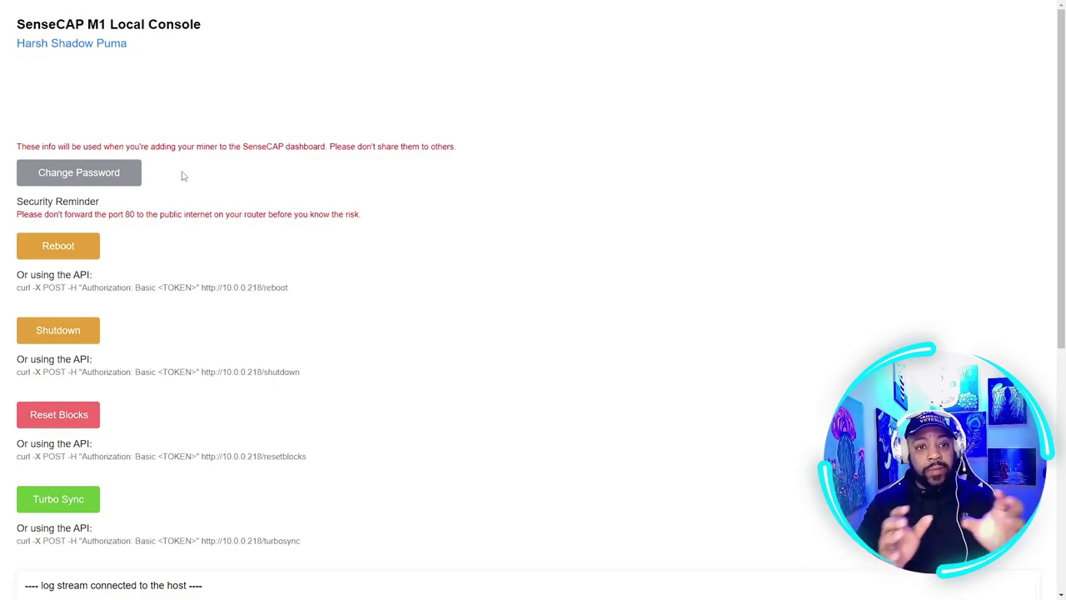
# Read the How To Reboot guide in the SenseCAP MX Document Center, including its note on frequent reboots
pyautogui.scroll(-2, 794, 309)
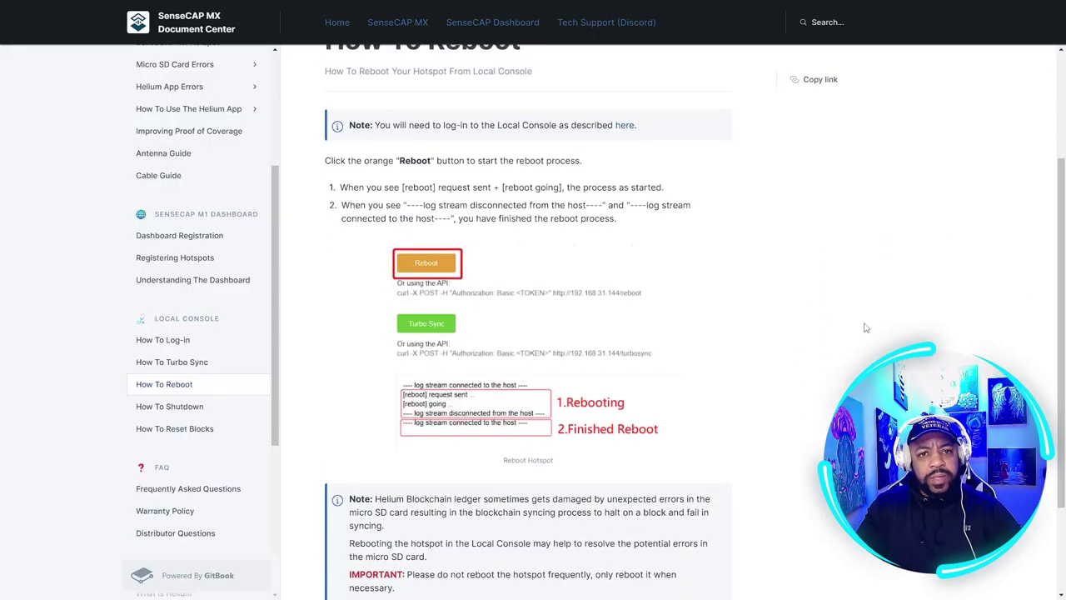
pyautogui.scroll(2, 866, 330)
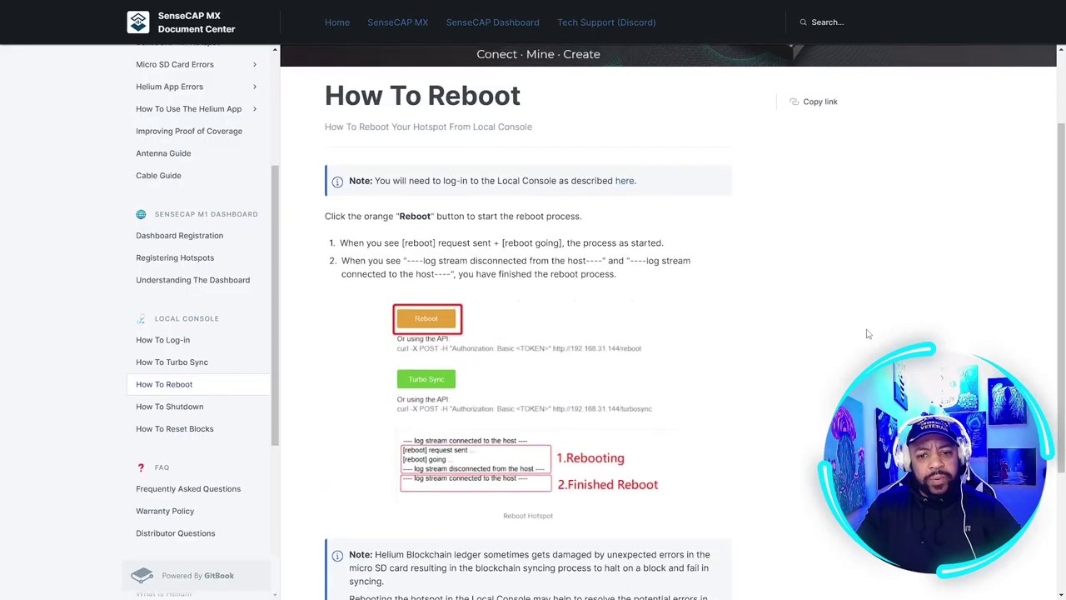
pyautogui.scroll(-2, 868, 333)
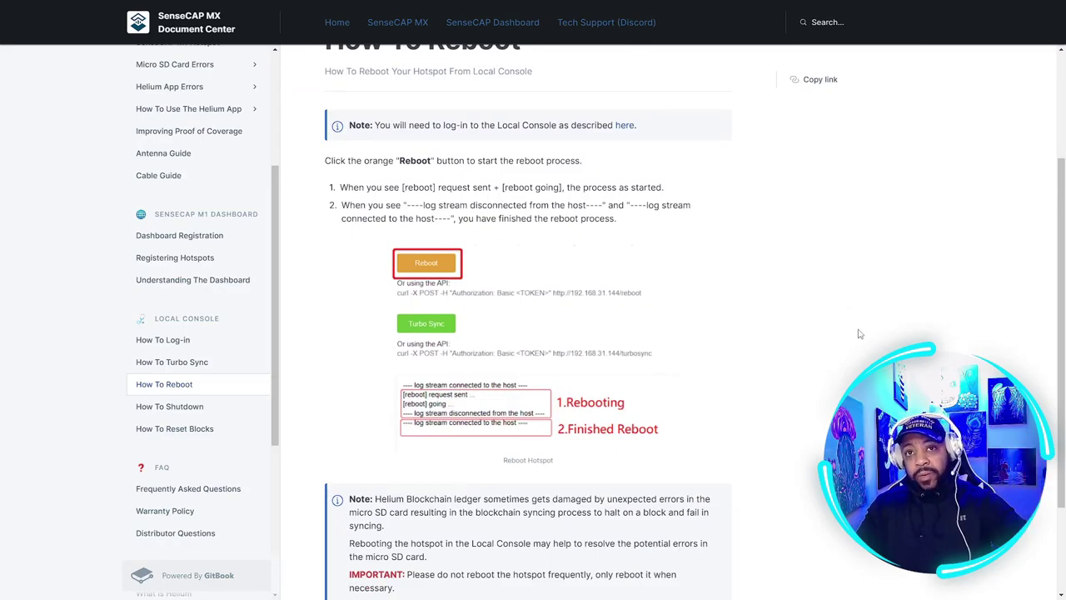
pyautogui.scroll(-2, 861, 334)
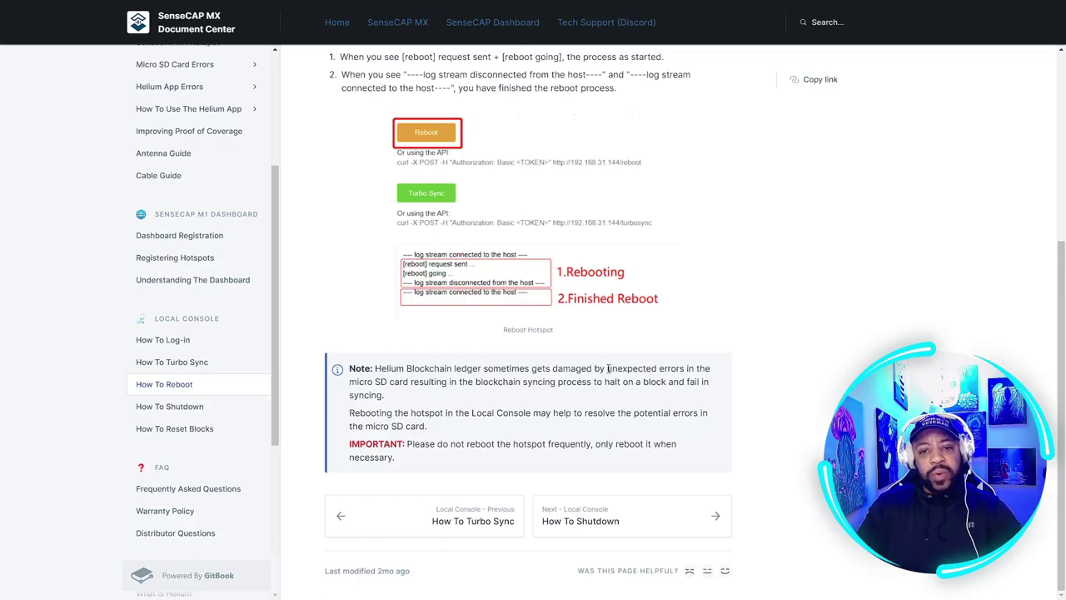
pyautogui.scroll(1, 573, 406)
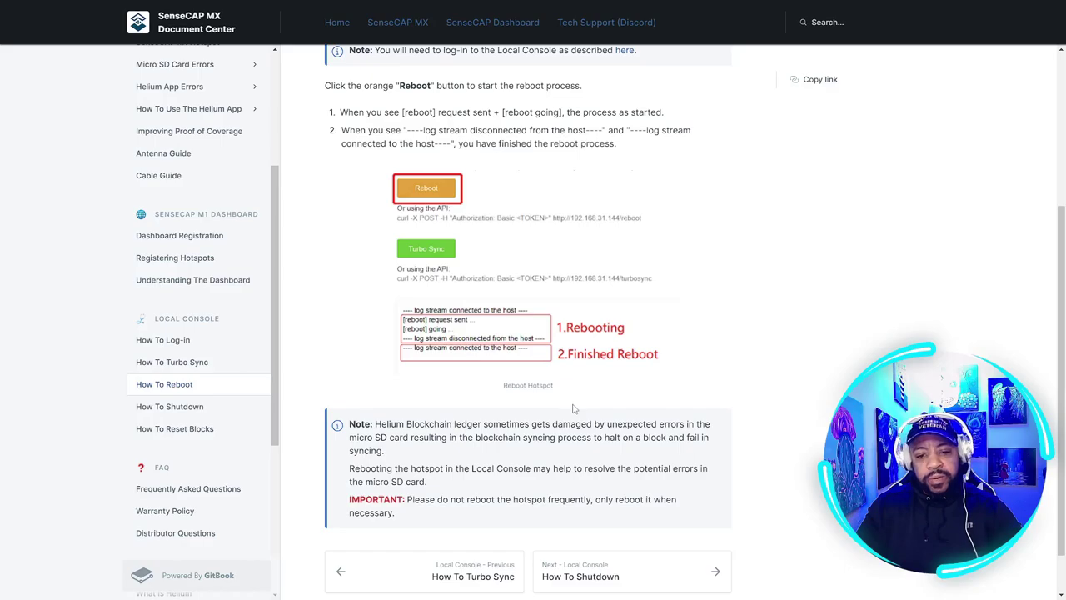
# Read the How To Shutdown guide, covering what the feature is for and how to use it
pyautogui.scroll(-1, 572, 409)
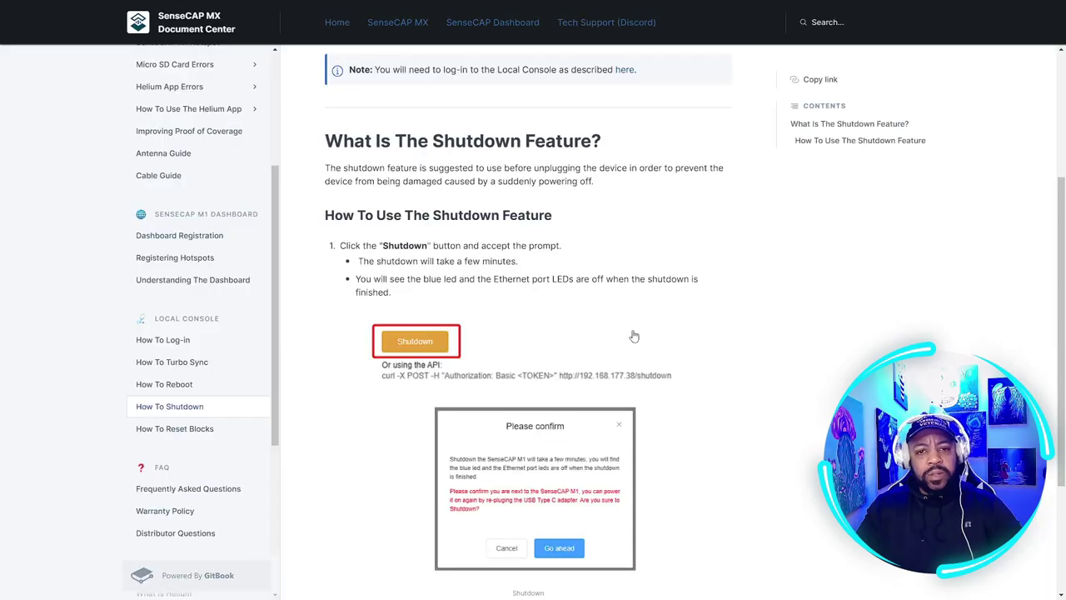
pyautogui.scroll(2, 634, 336)
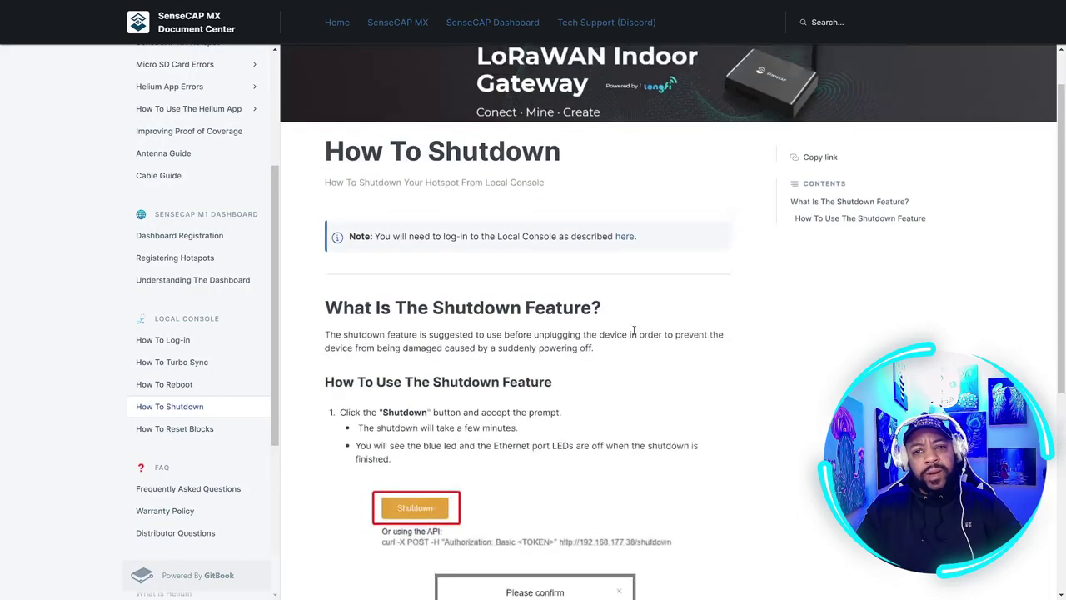
pyautogui.scroll(-3, 634, 331)
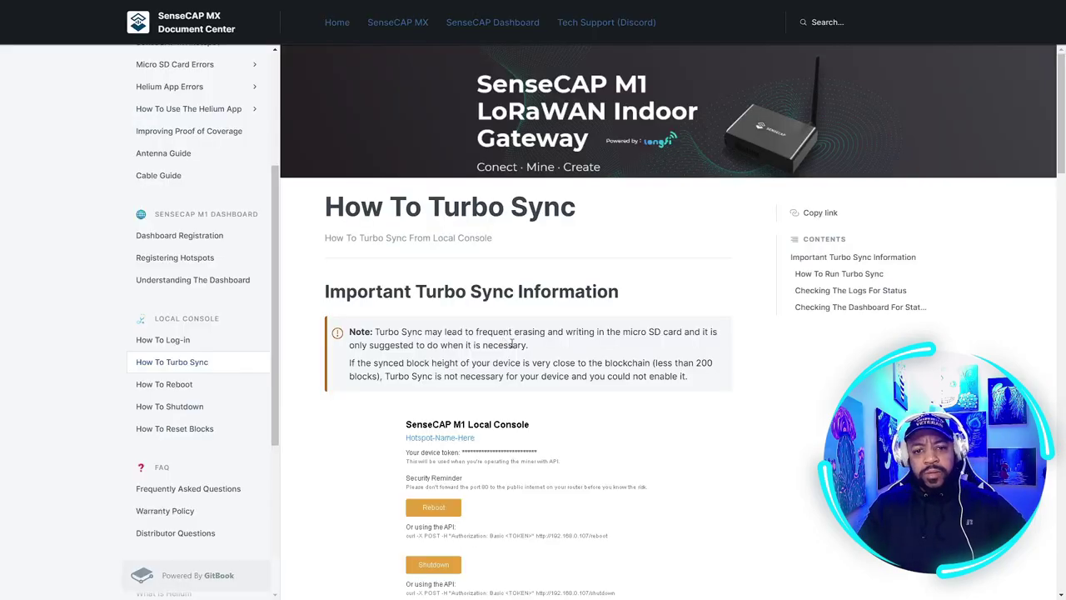
# Read the How To Turbo Sync guide and highlight the note on synced block heights close to the blockchain
pyautogui.scroll(-1, 525, 363)
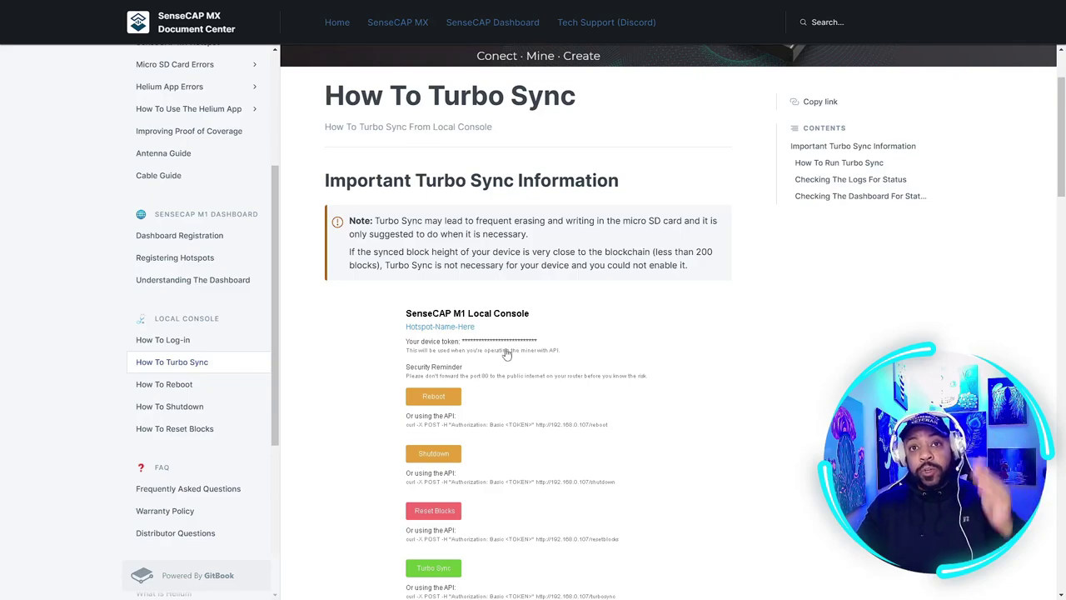
pyautogui.moveTo(351, 250); pyautogui.dragTo(694, 269)
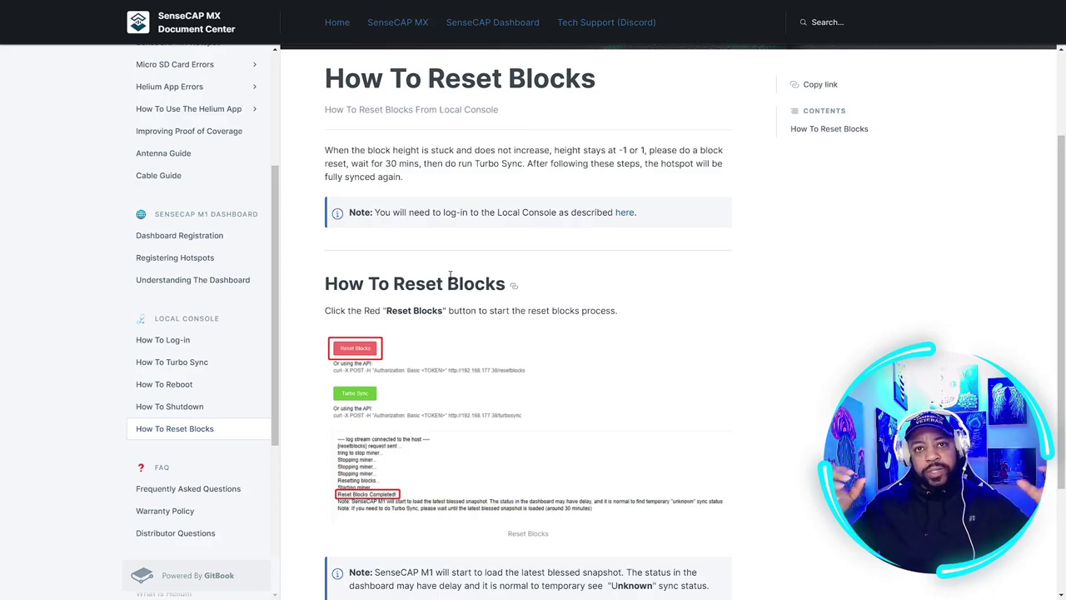
# Enlarge the How To Reset Blocks guide to 150% and highlight the end of the note on waiting before Turbo Sync
pyautogui.scroll(-3, 332, 425)
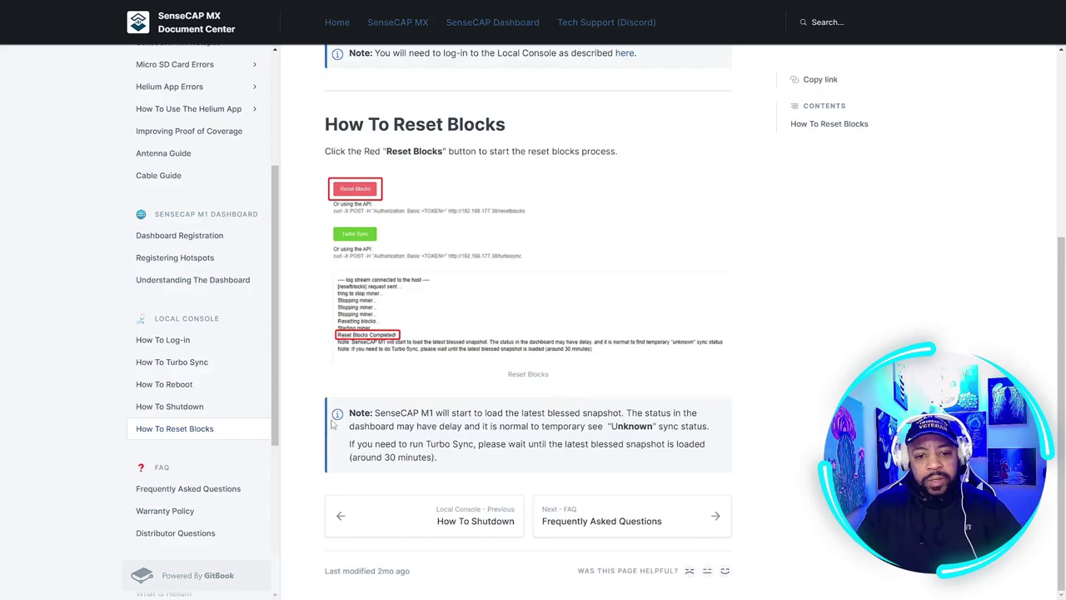
pyautogui.hotkey('ctrl', '-')
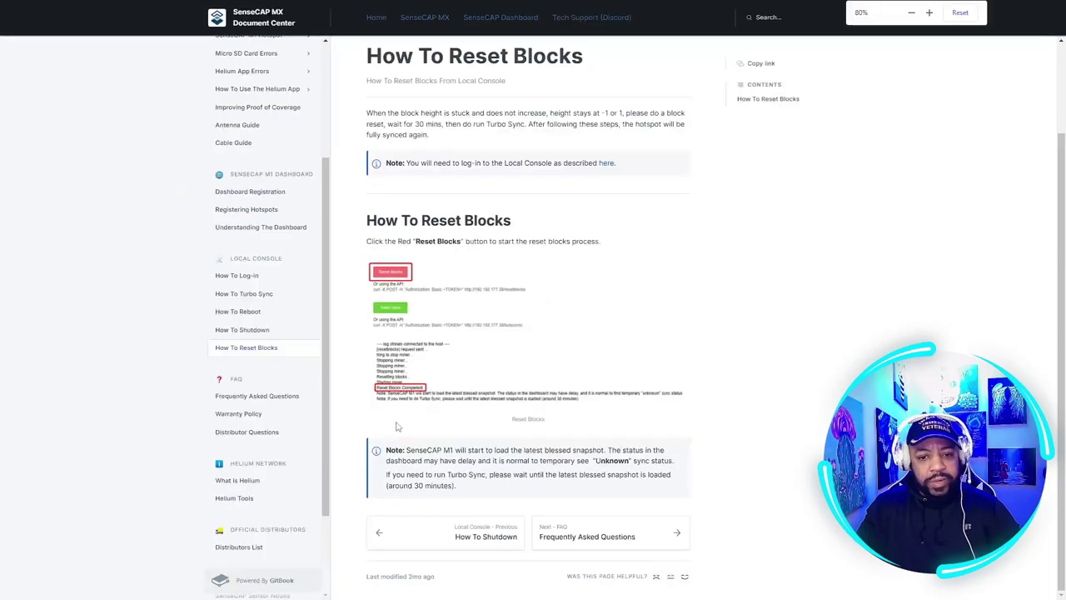
pyautogui.hotkey('ctrl', '+')
pyautogui.hotkey('ctrl', '+')
pyautogui.hotkey('ctrl', '+')
pyautogui.scroll(-4, 420, 458)
pyautogui.scroll(2, 417, 462)
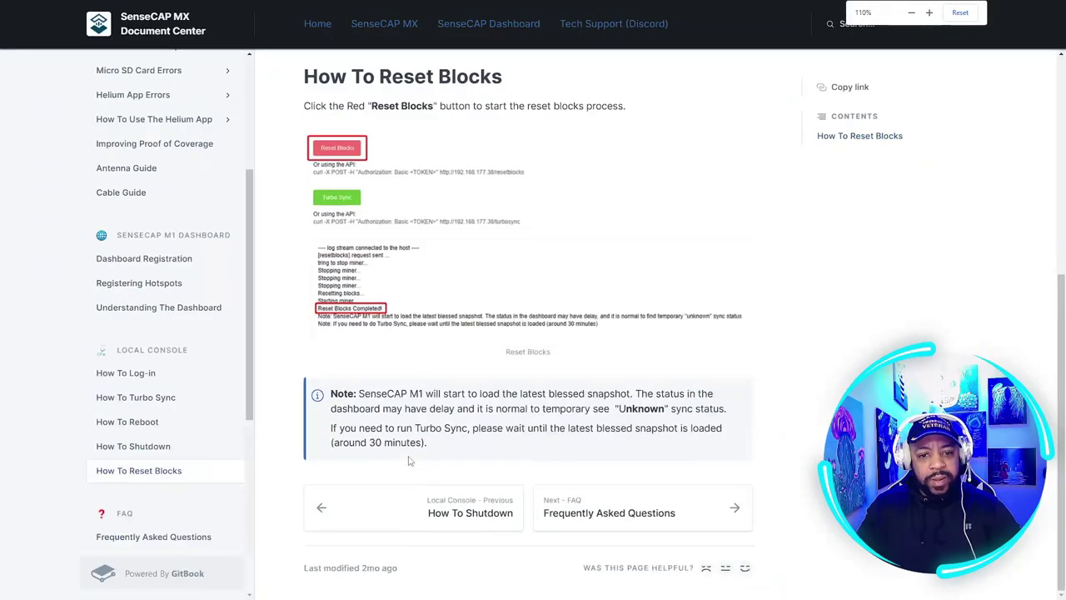
pyautogui.hotkey('ctrl', '+')
pyautogui.scroll(-3, 415, 464)
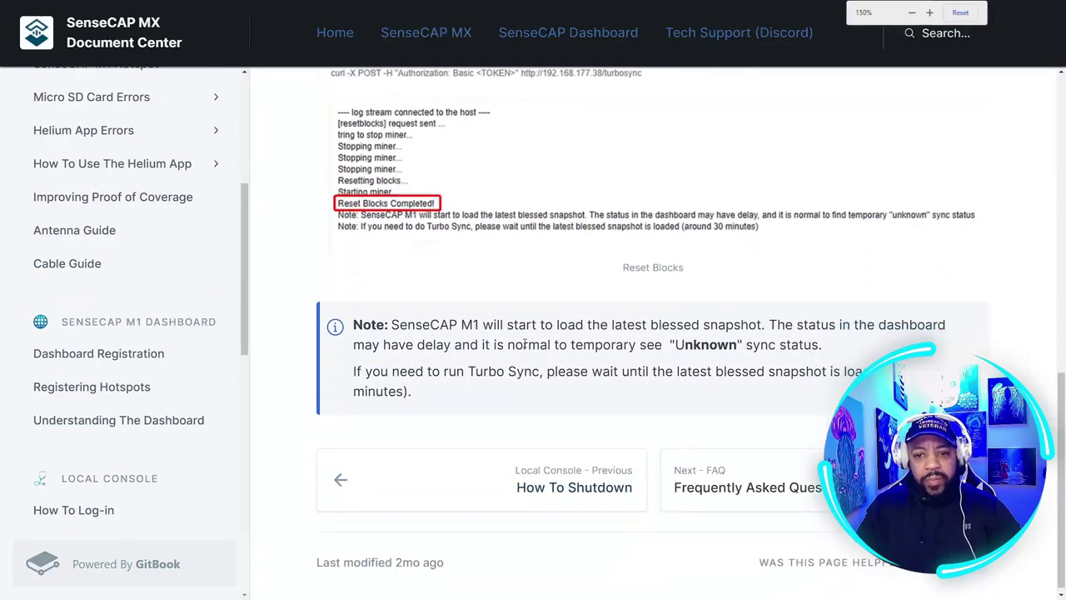
pyautogui.scroll(-1, 705, 331)
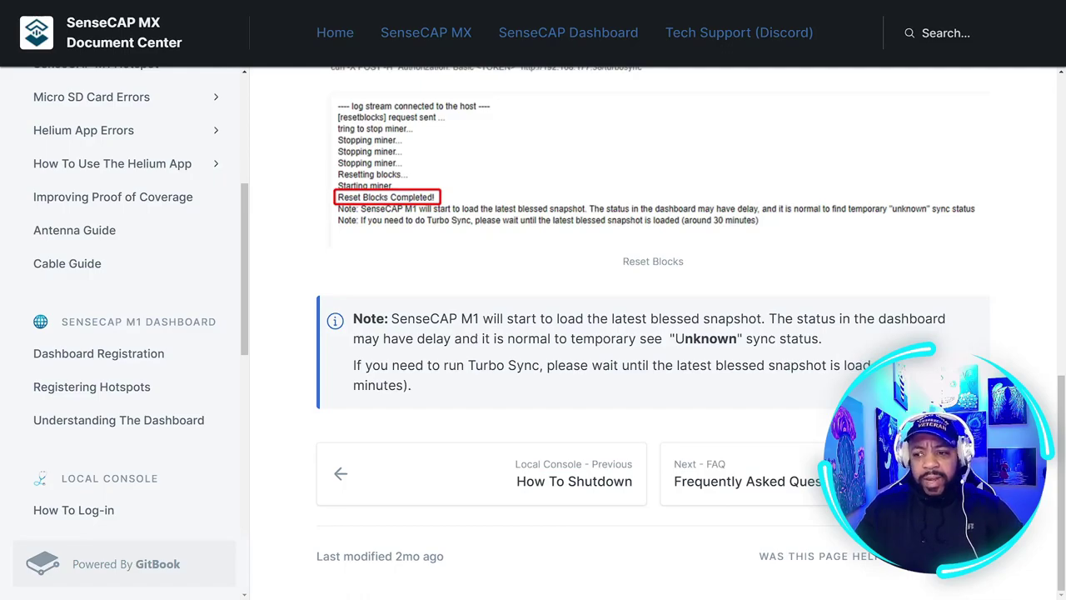
pyautogui.moveTo(891, 365); pyautogui.dragTo(892, 384)
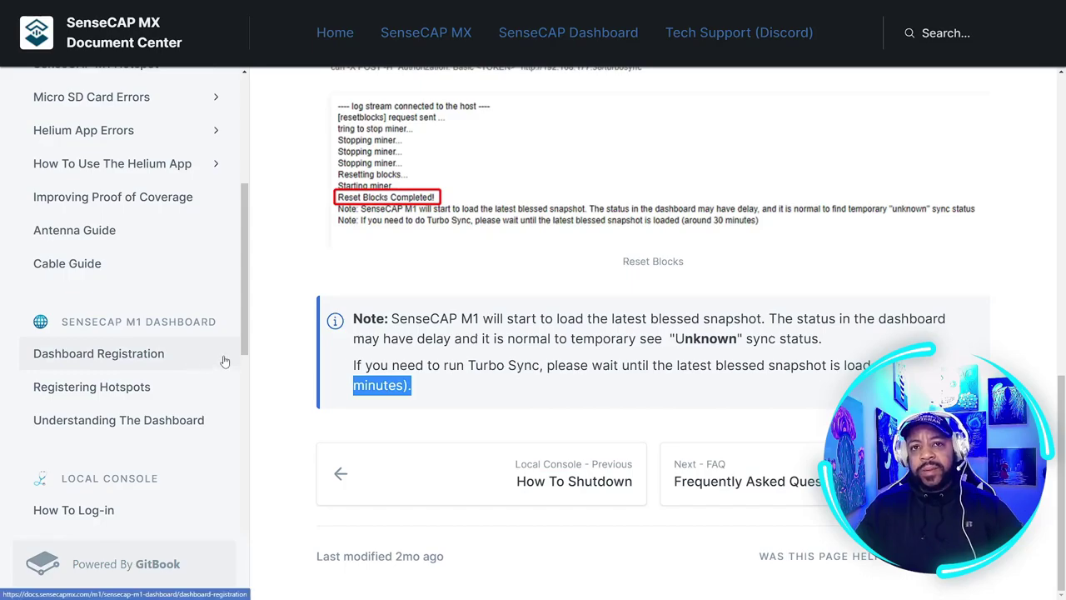